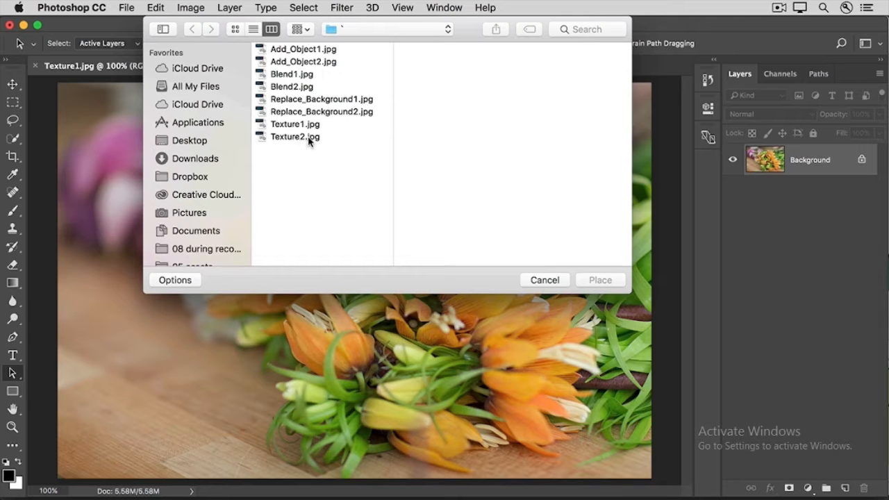
Place Texture2.jpg as a new layer over the flower photo at its default size and commit the placement.
left_click(310, 141)
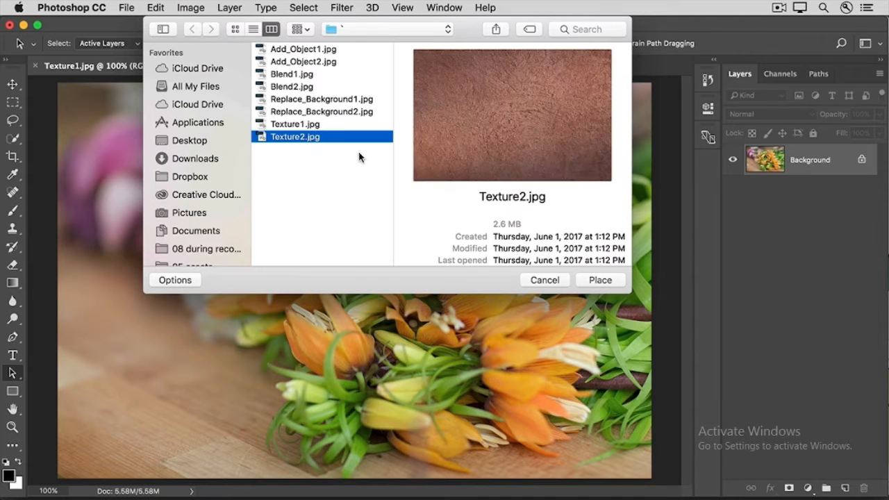
left_click(583, 283)
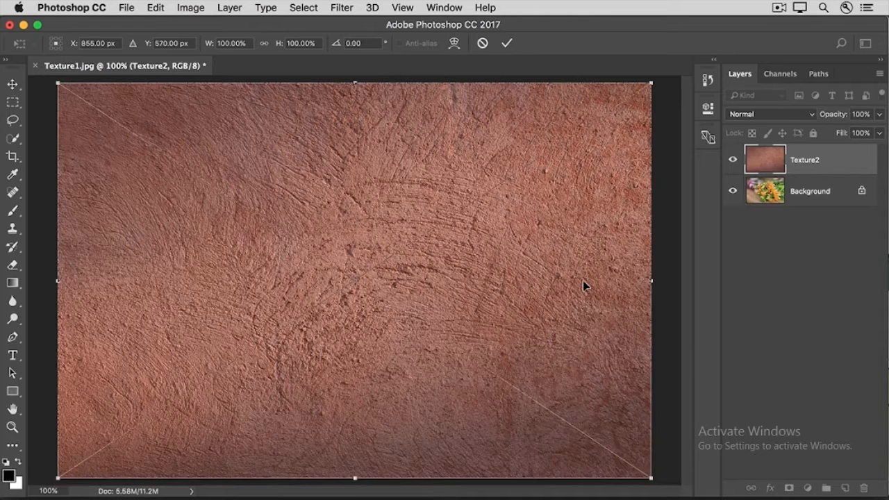
left_click(505, 44)
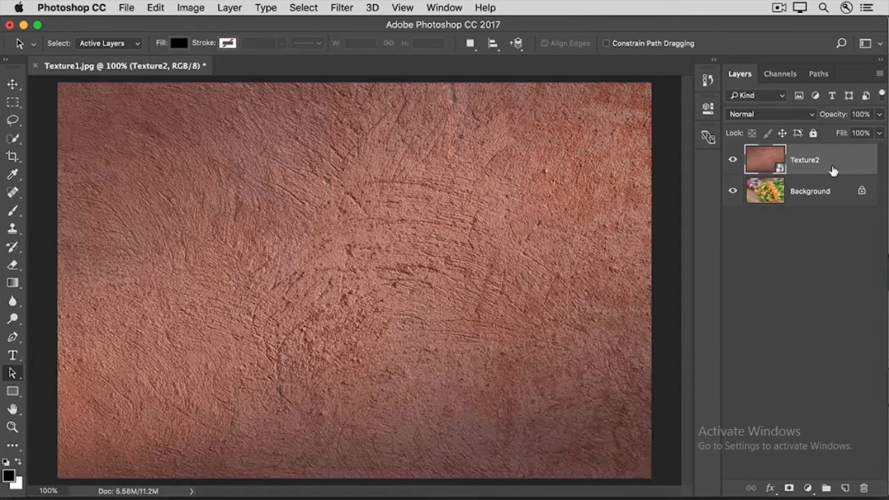
Try the Overlay and Soft Light blend modes on the Texture2 layer.
left_click(799, 116)
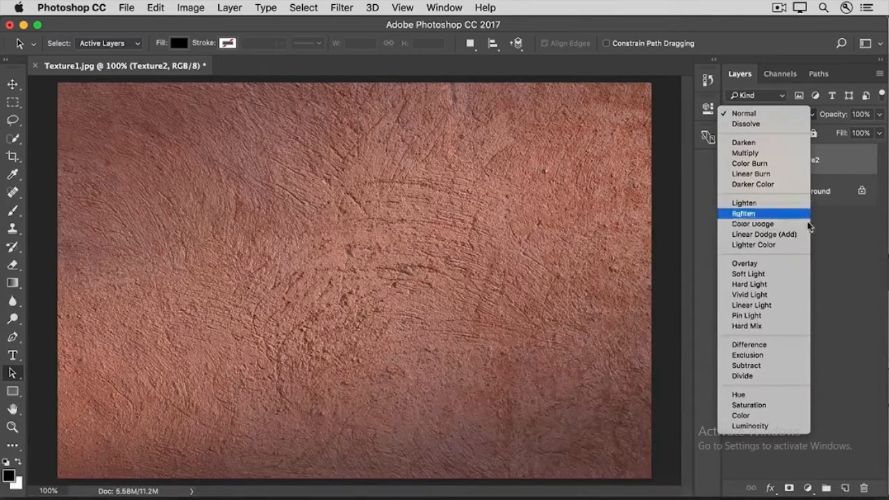
left_click(779, 264)
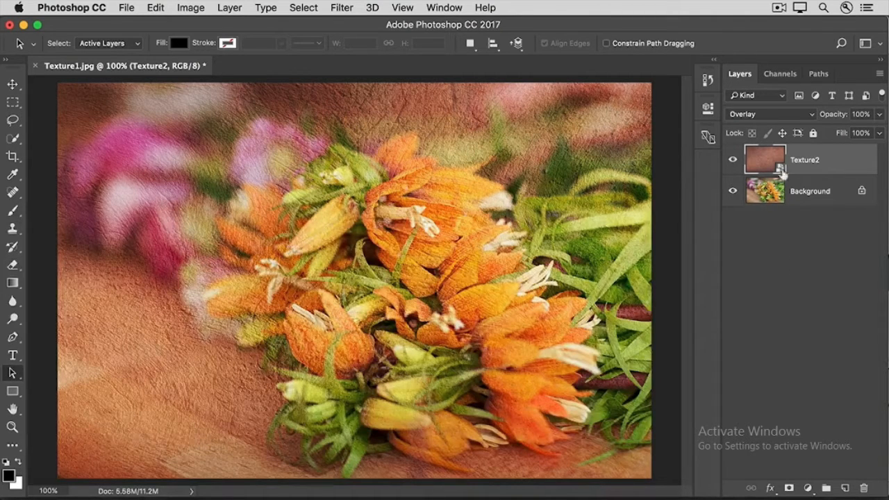
left_click(781, 115)
left_click(784, 124)
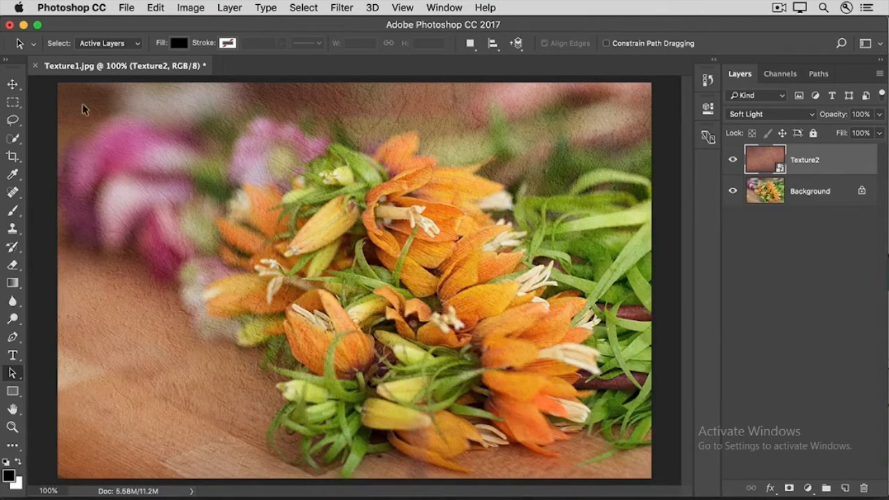
With the Move tool active, cycle the Texture2 layer's blend mode forward from Hard Light to Divide, and back to Vivid Light.
left_click(13, 86)
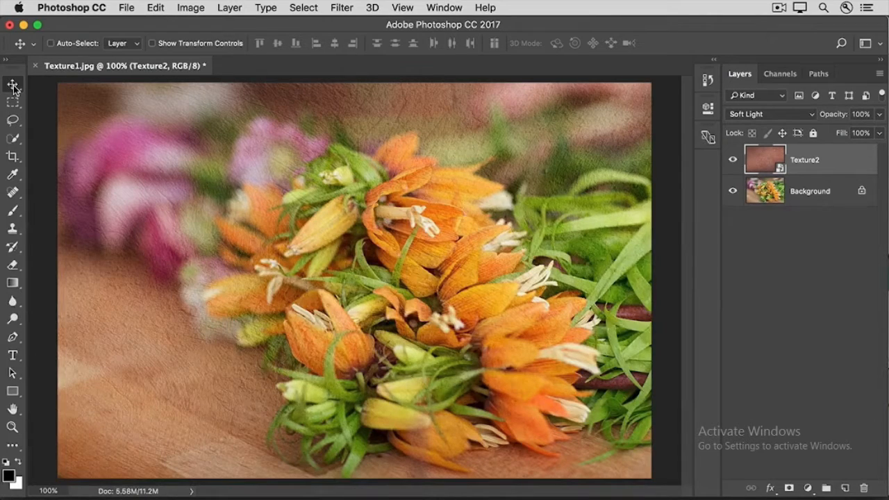
key("shift+plus")
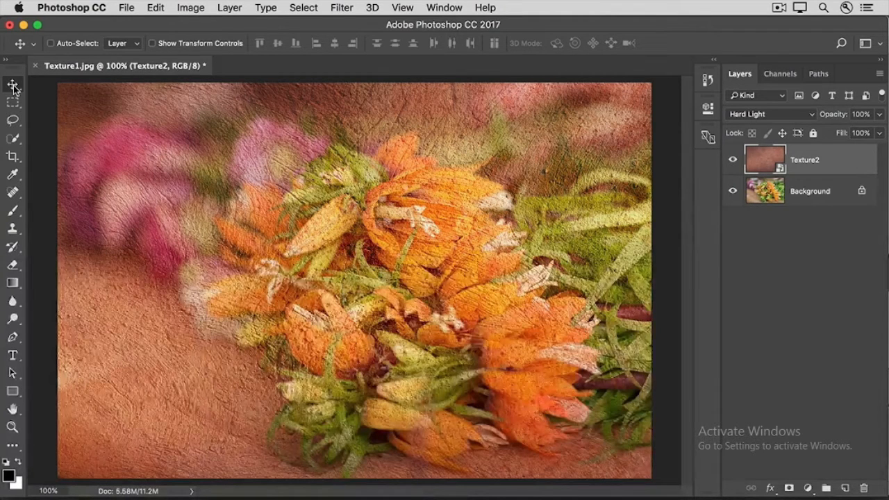
key("shift+plus")
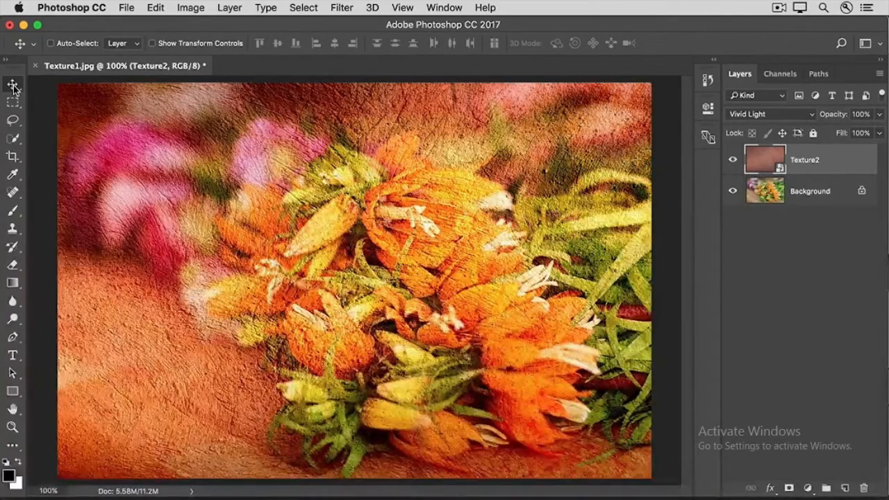
key("shift+plus")
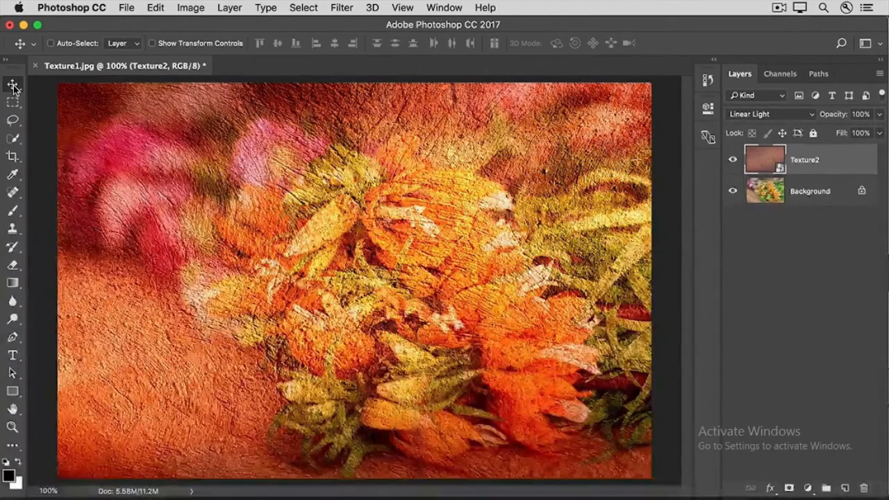
key("shift+plus")
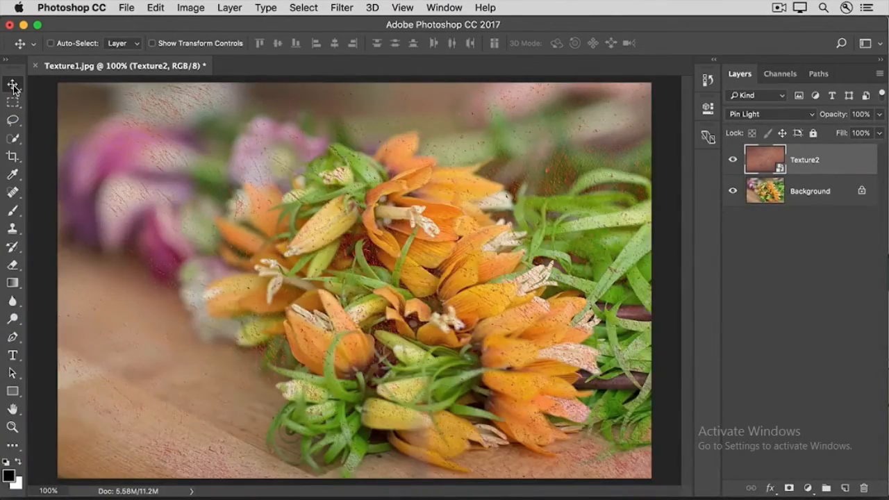
key("shift+plus")
key("shift+plus")
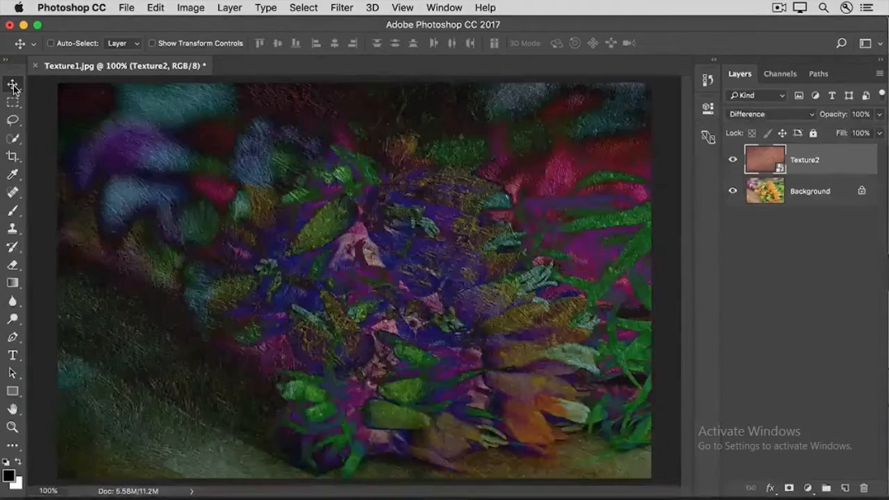
key("shift+plus")
key("shift+plus")
key("shift+plus")
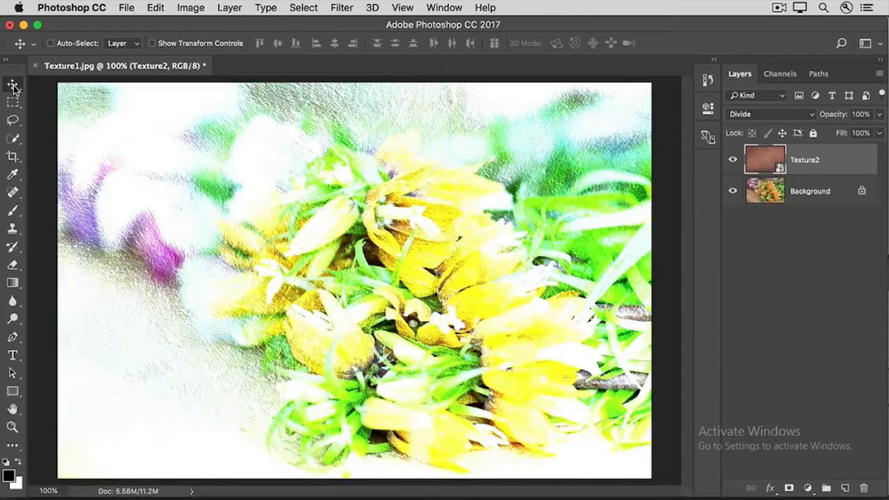
key("shift+minus")
key("shift+minus")
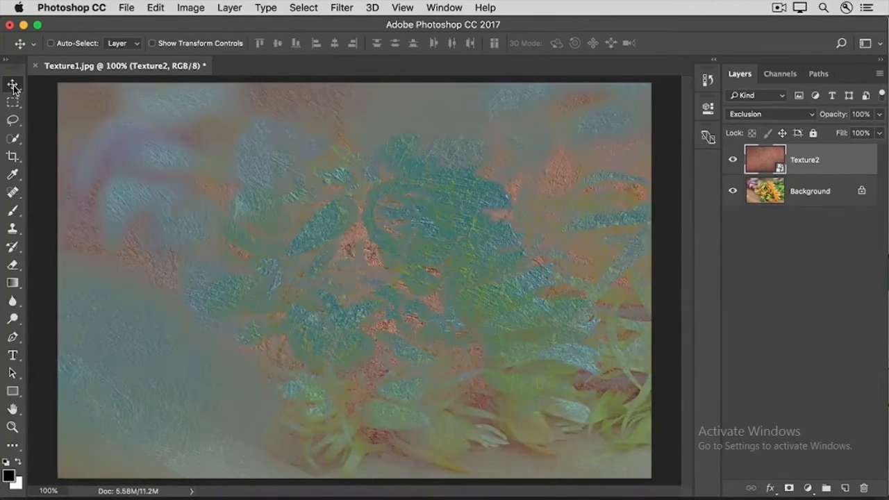
key("shift+minus")
key("shift+minus")
key("shift+minus")
key("shift+minus")
key("shift+minus")
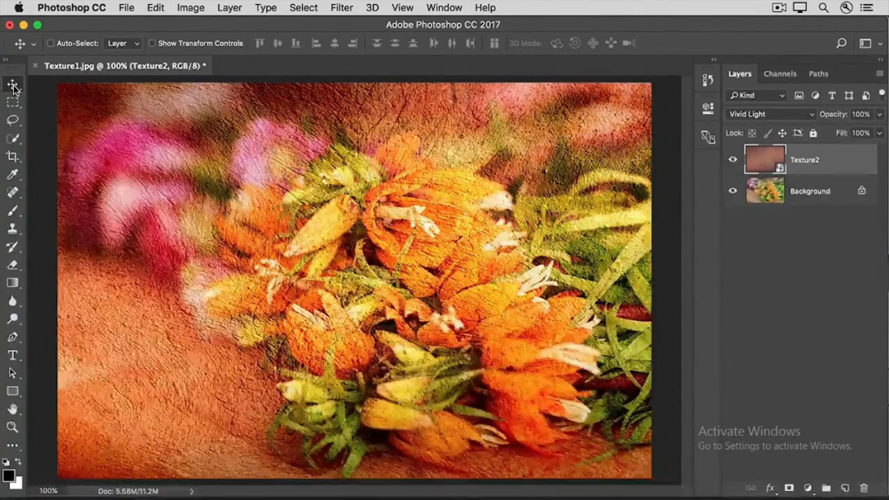
Set the Texture2 layer's blend mode to Overlay and its opacity to 50%.
left_click(804, 116)
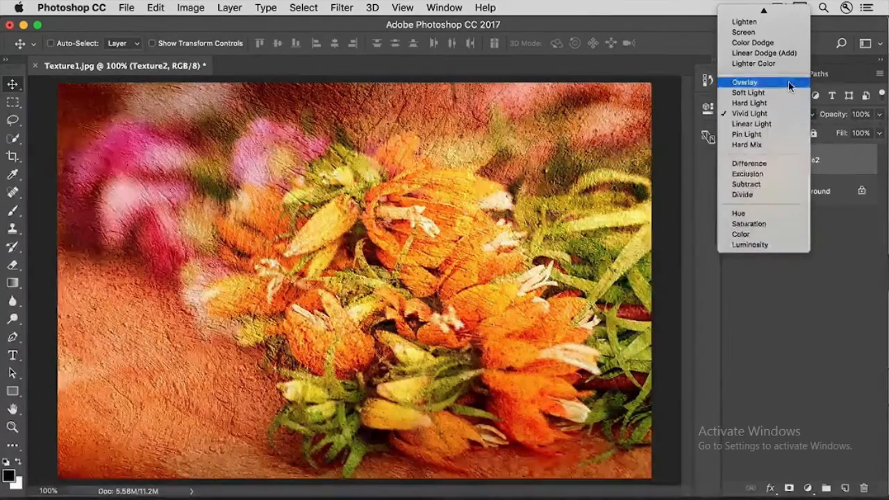
left_click(789, 83)
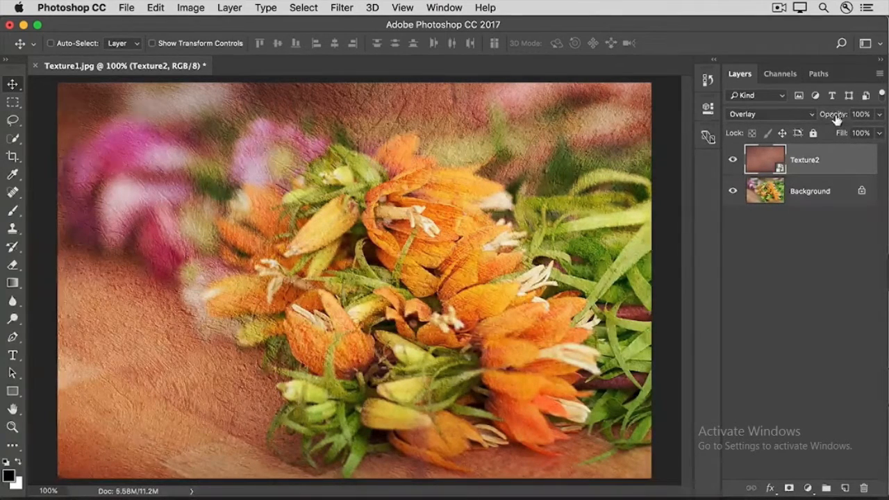
left_click_drag(837, 119, 801, 116)
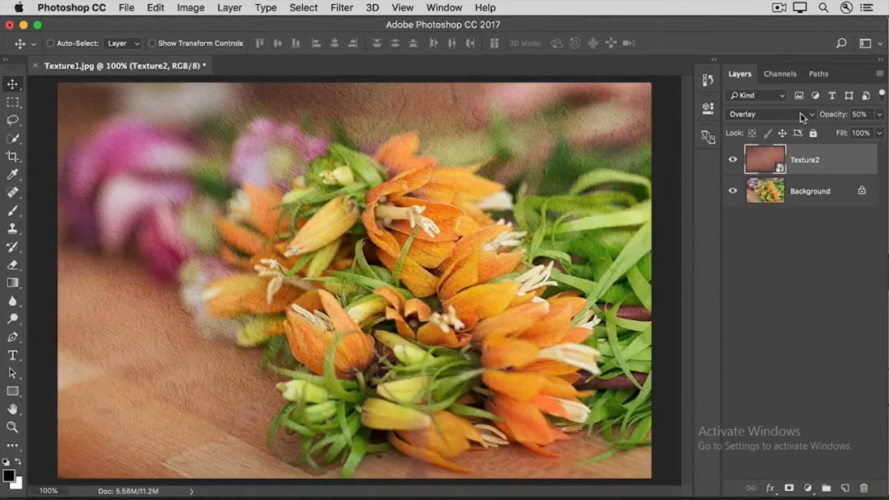
left_click(126, 7)
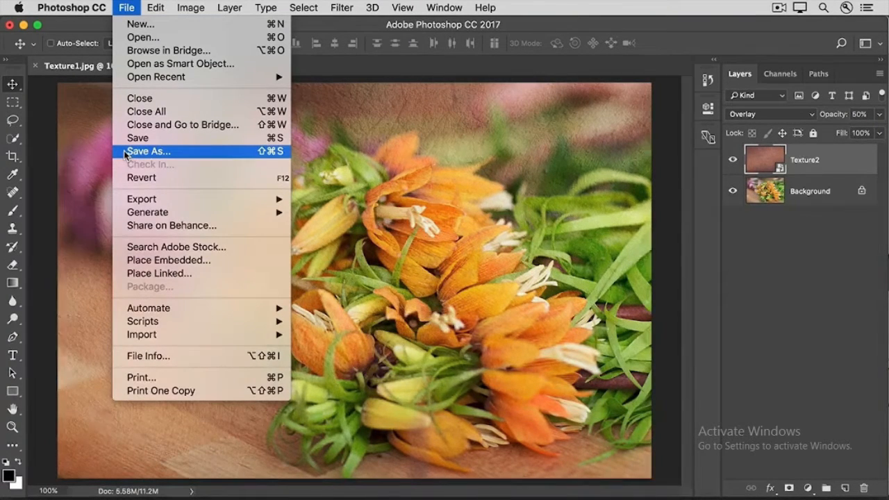
left_click(45, 156)
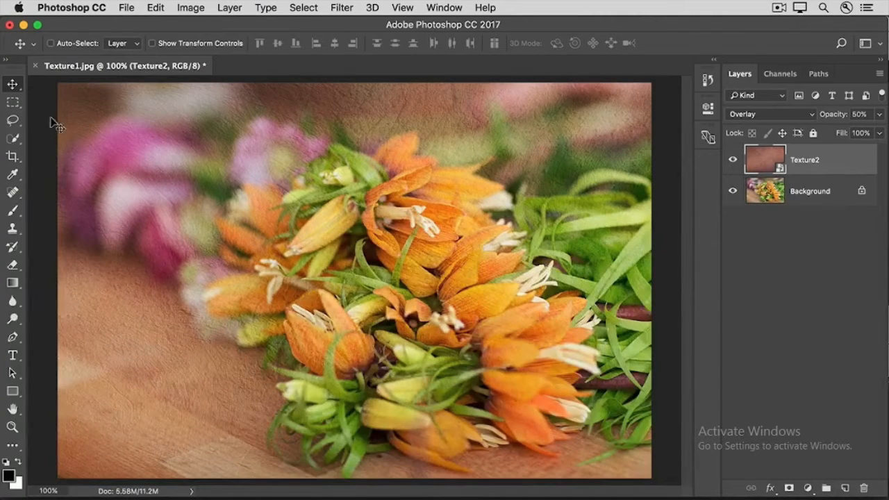
Open Blend1.jpg as a separate document.
left_click(128, 14)
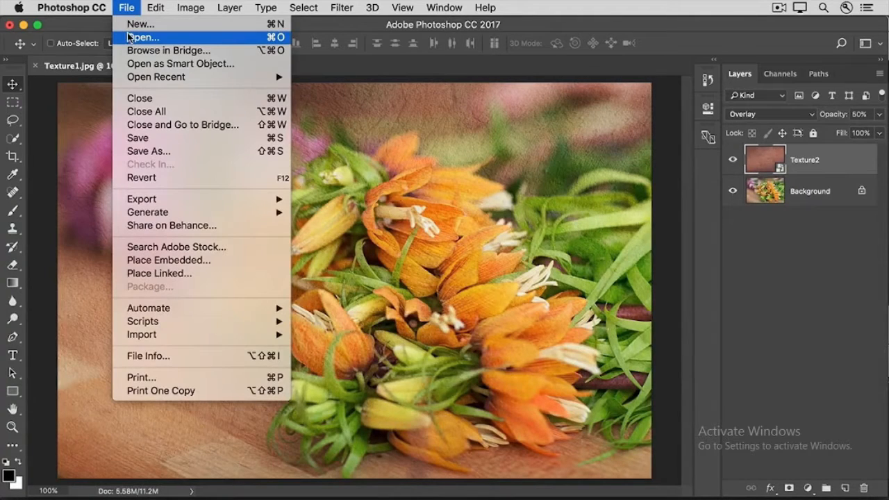
left_click(129, 38)
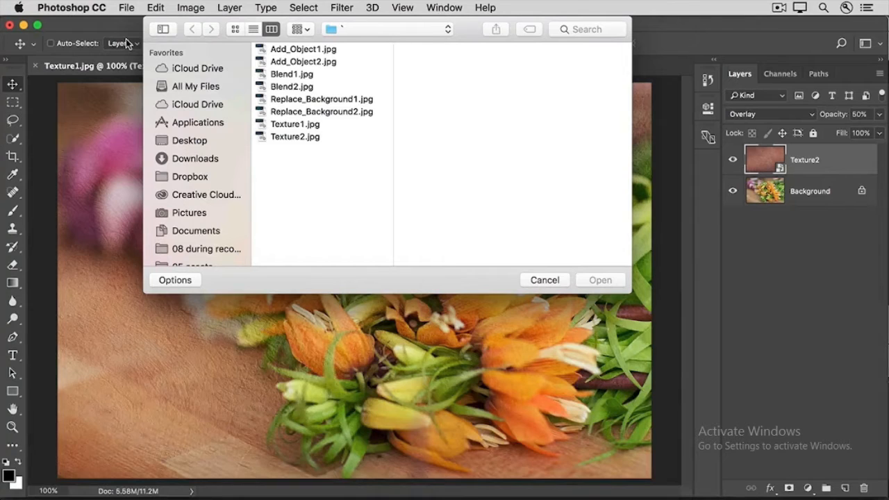
left_click(286, 77)
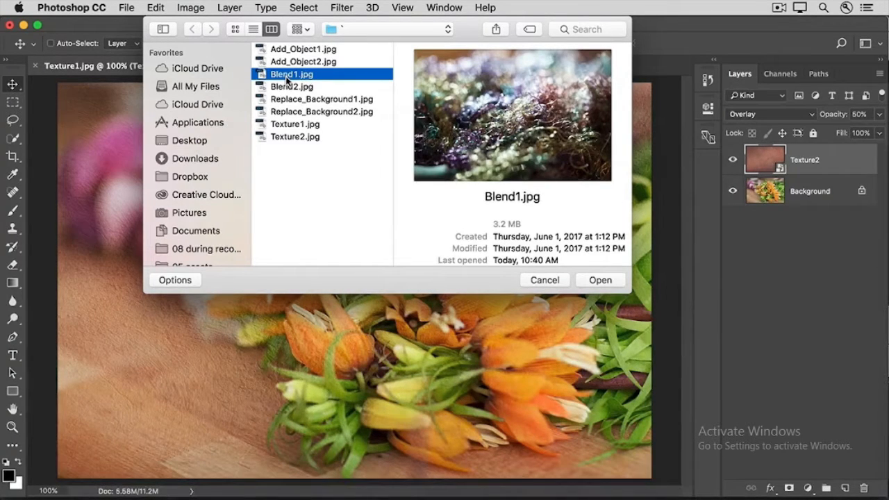
left_click(582, 281)
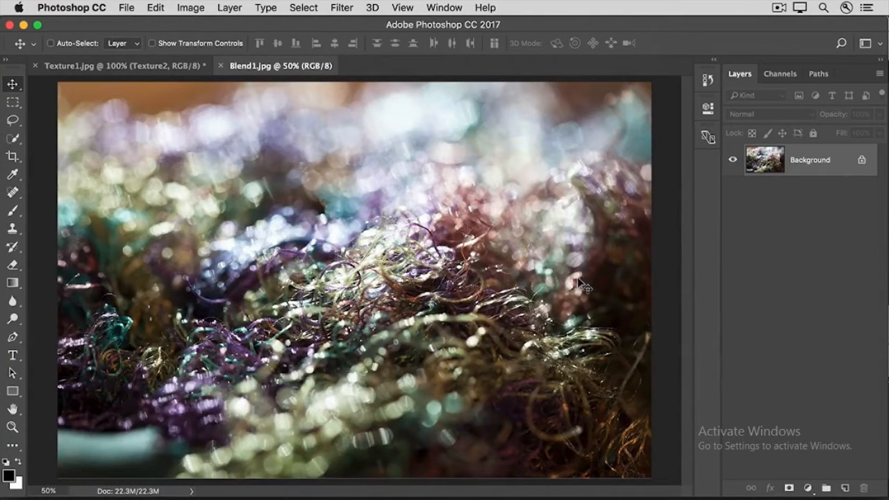
Place Blend2.jpg as an embedded layer over the Blend1 image and commit it at its default size.
left_click(127, 8)
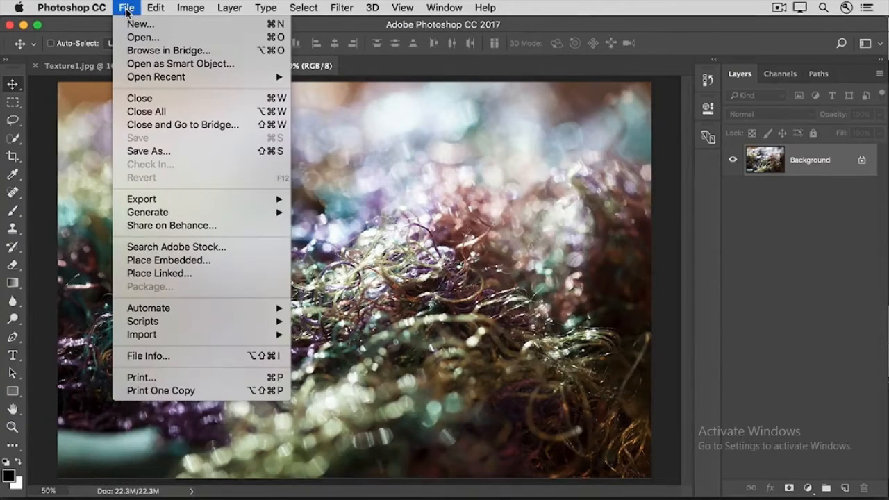
left_click(124, 262)
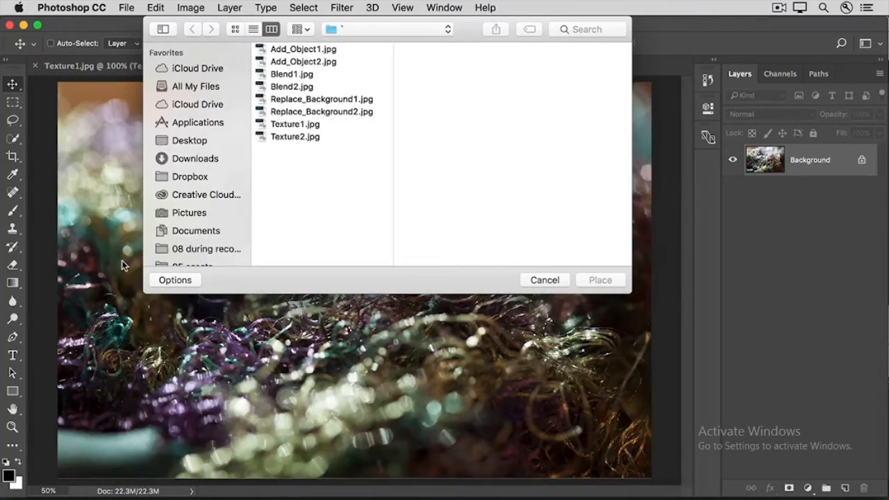
left_click(292, 89)
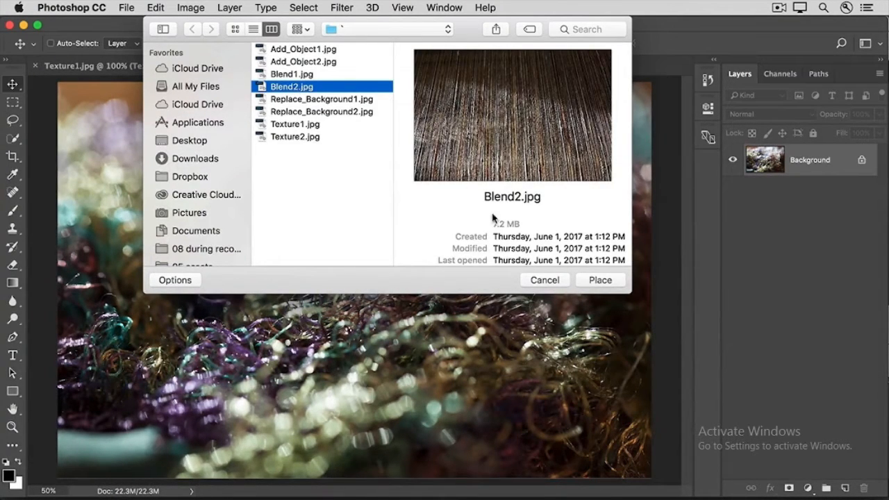
left_click(600, 280)
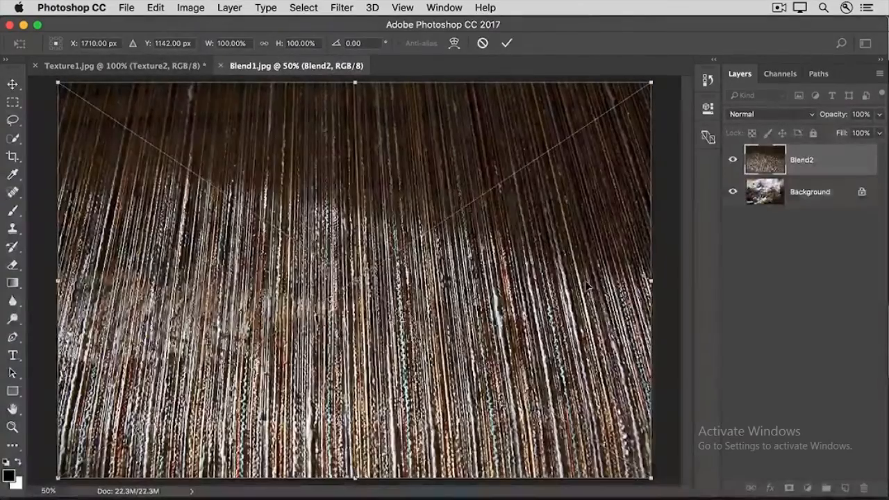
left_click(505, 46)
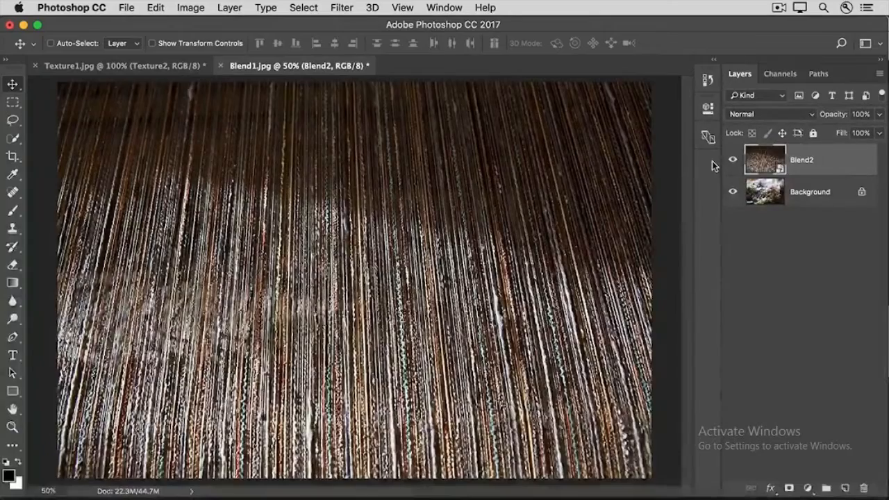
Preview blend modes on the Blend2 layer, cycling from Lighten through Color Dodge, Lighter Color and Soft Light to Vivid Light.
left_click(804, 116)
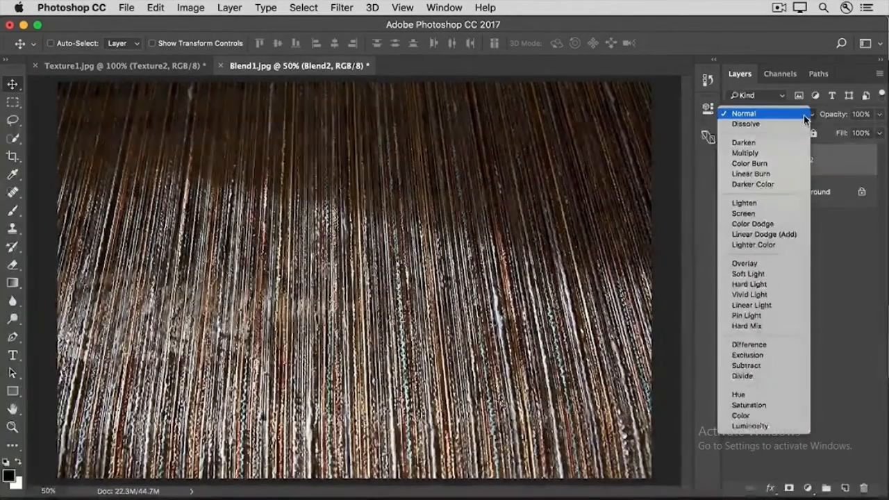
left_click(794, 203)
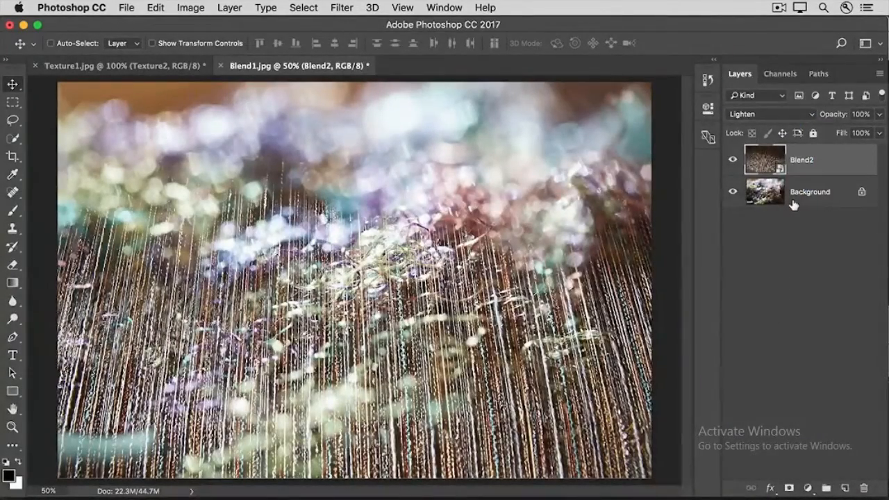
key("shift+plus")
key("shift+plus")
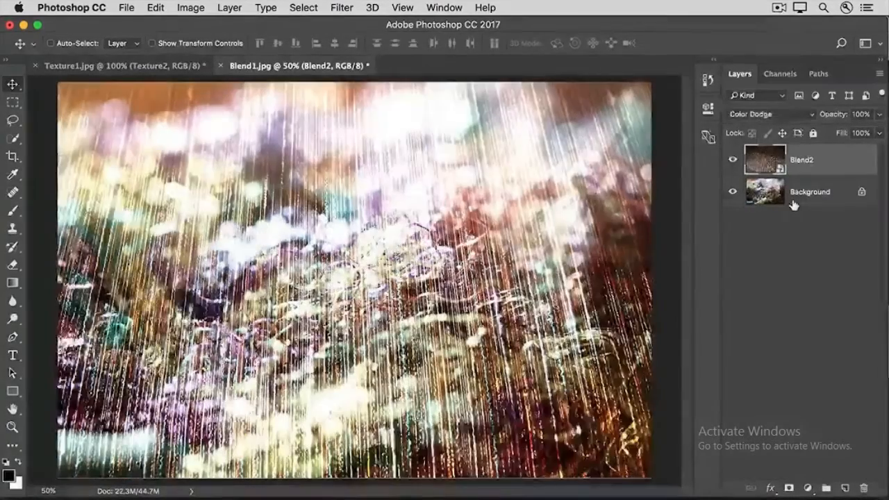
key("shift+plus")
key("shift+plus")
key("shift+plus")
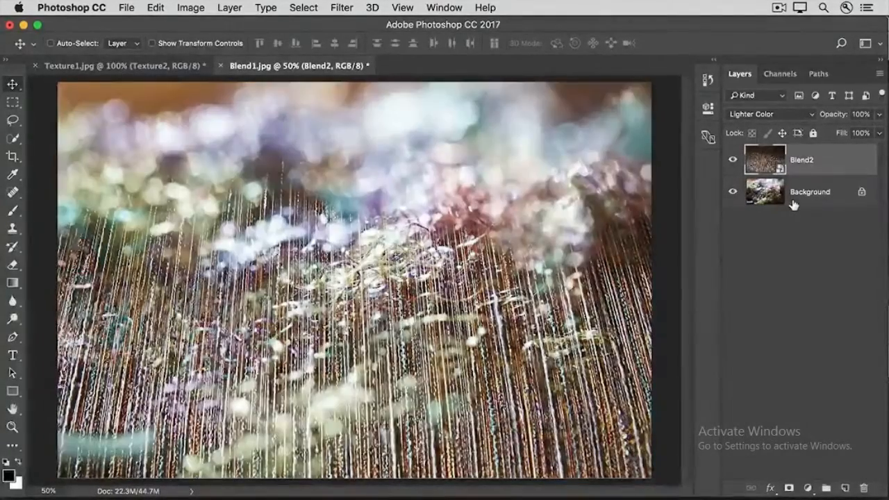
key("shift+plus")
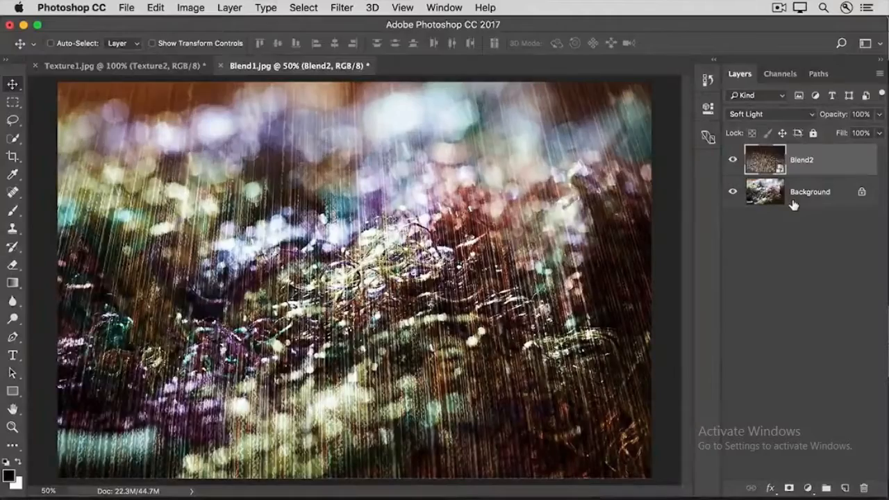
key("shift+plus")
key("shift+plus")
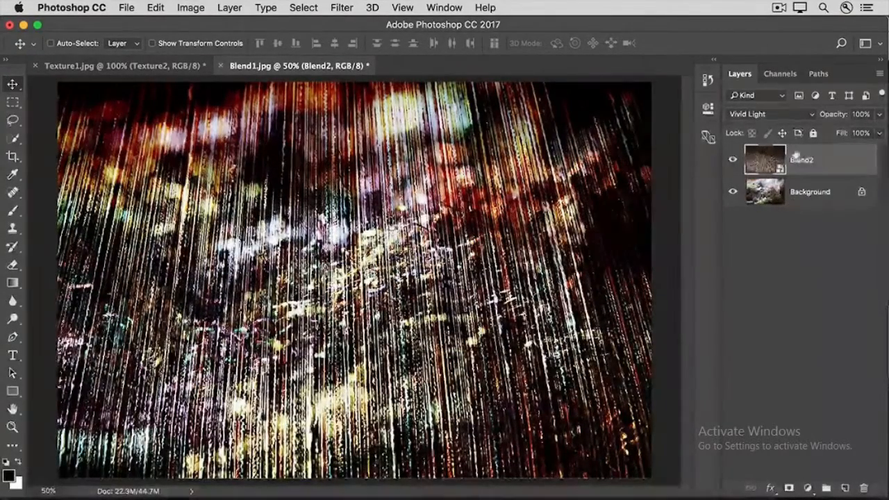
Set the Blend2 layer's blend mode to Lighten.
left_click(794, 114)
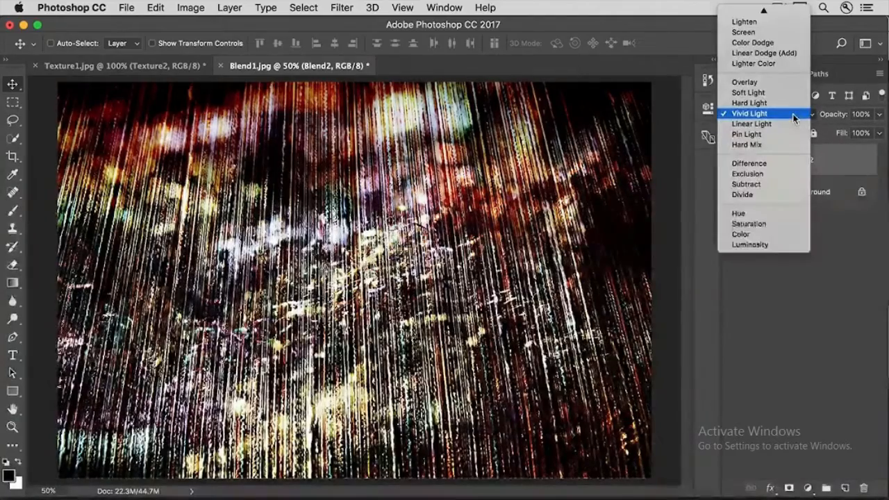
left_click(779, 23)
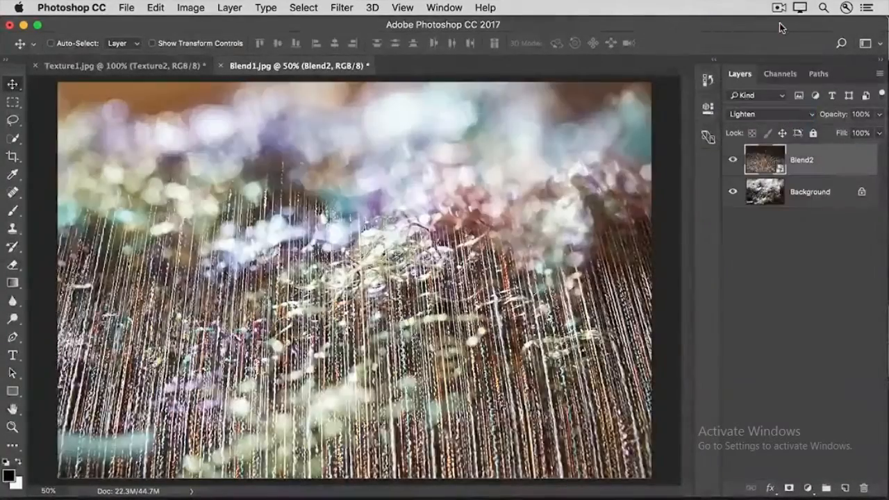